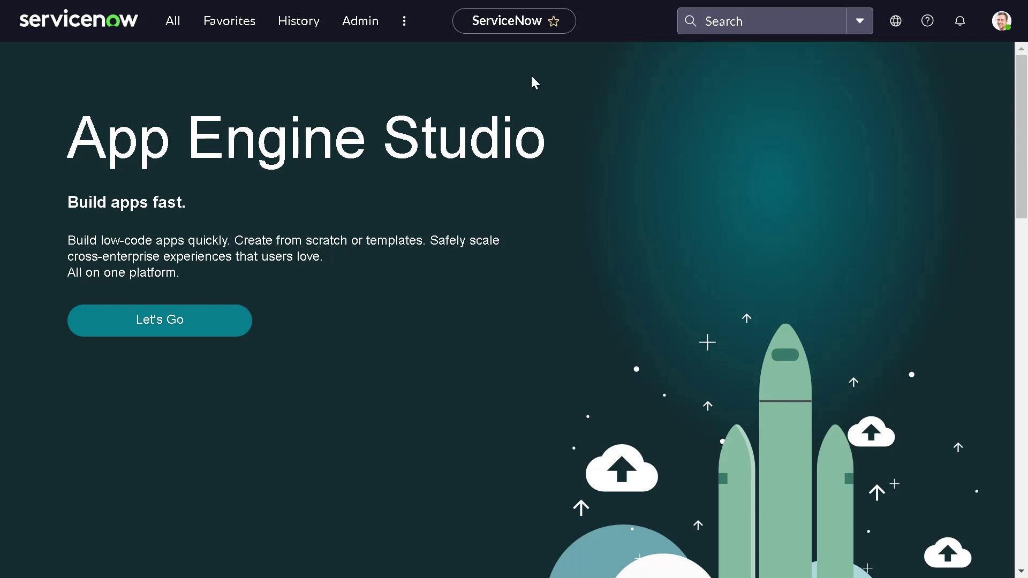
Filter the application navigator for 'integra' and open the Integrations module list.
click(170, 31)
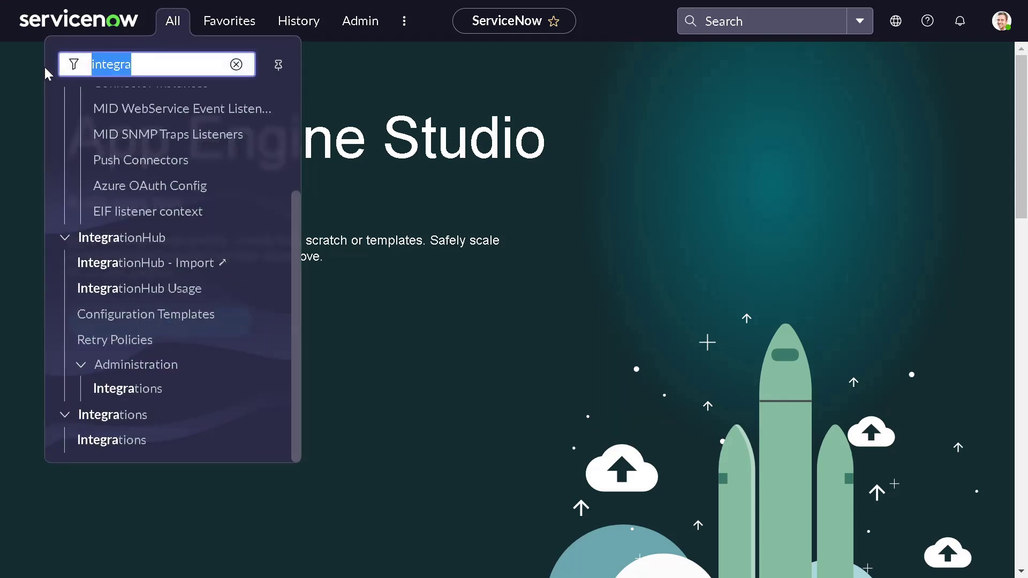
key(BackSpace)
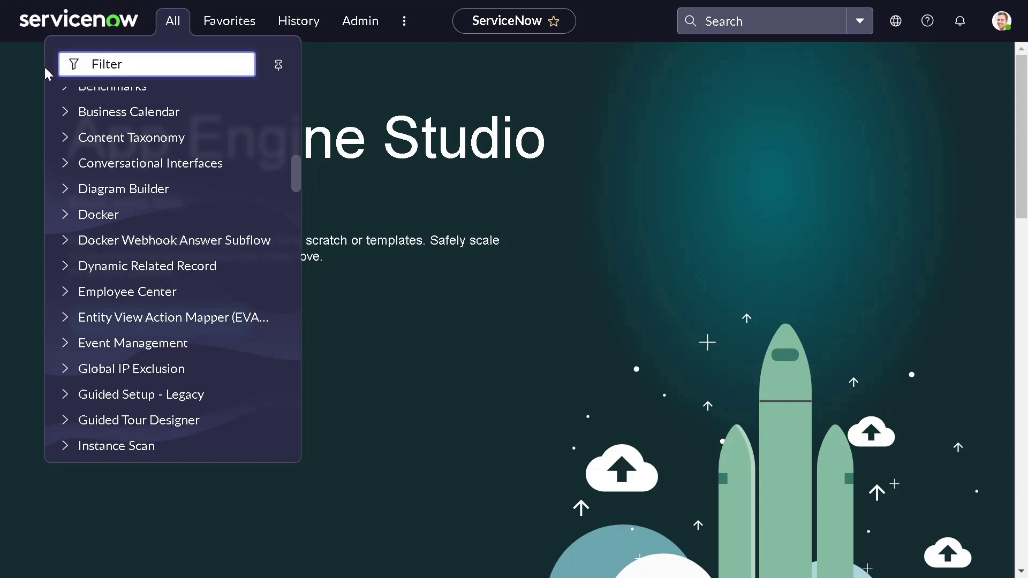
text(integra)
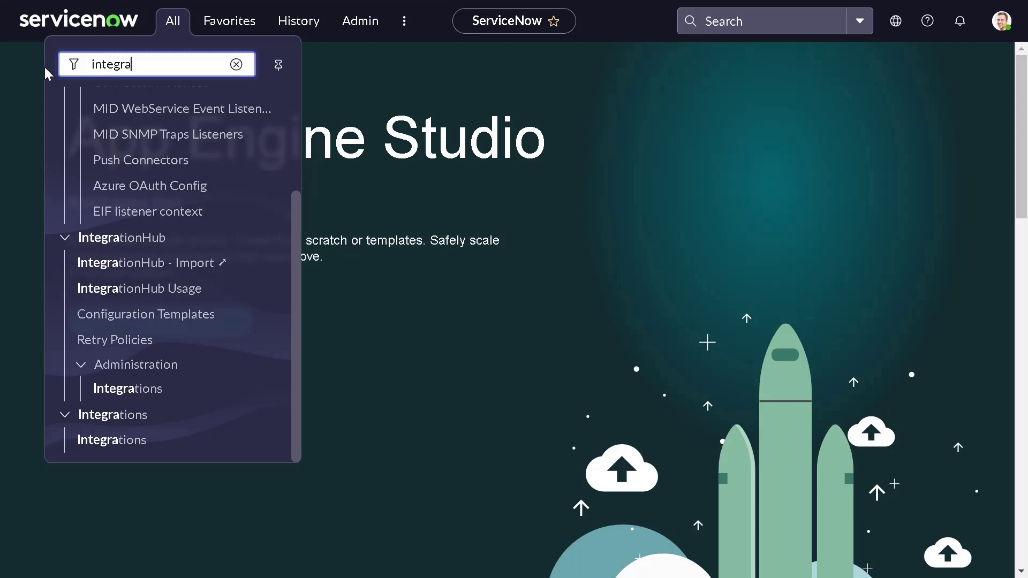
click(123, 442)
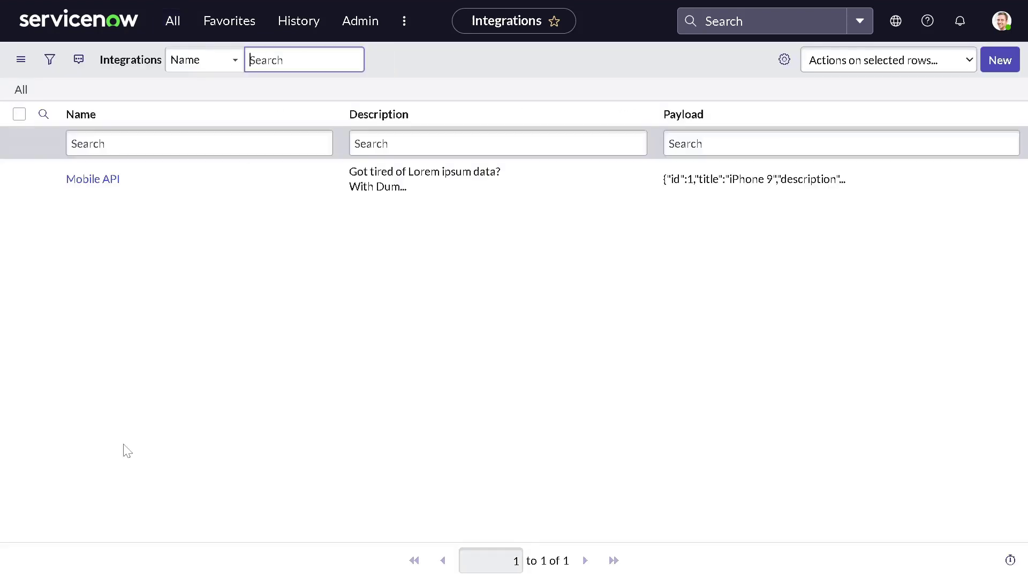
drag(163, 171, 68, 190)
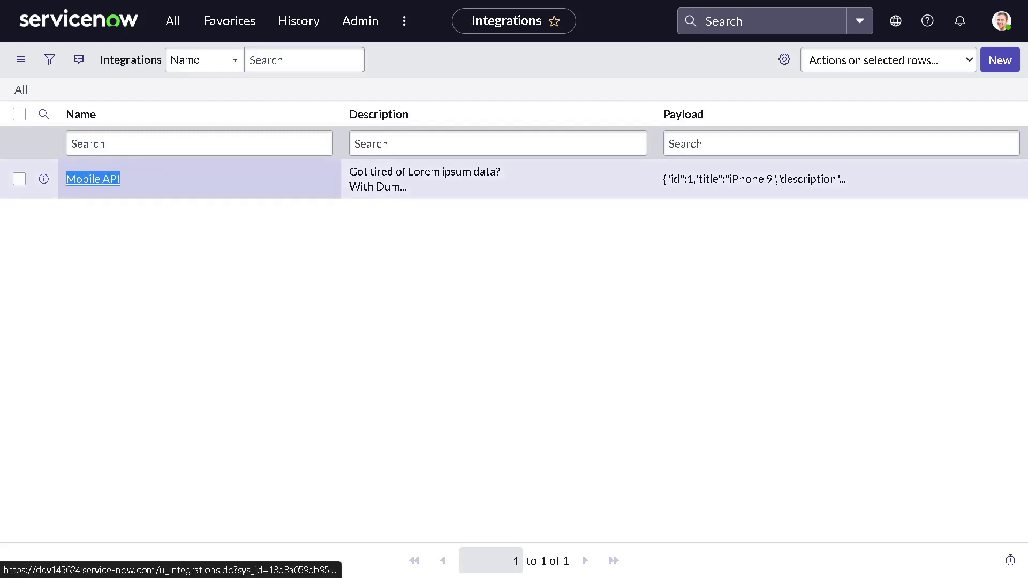
drag(477, 191, 381, 173)
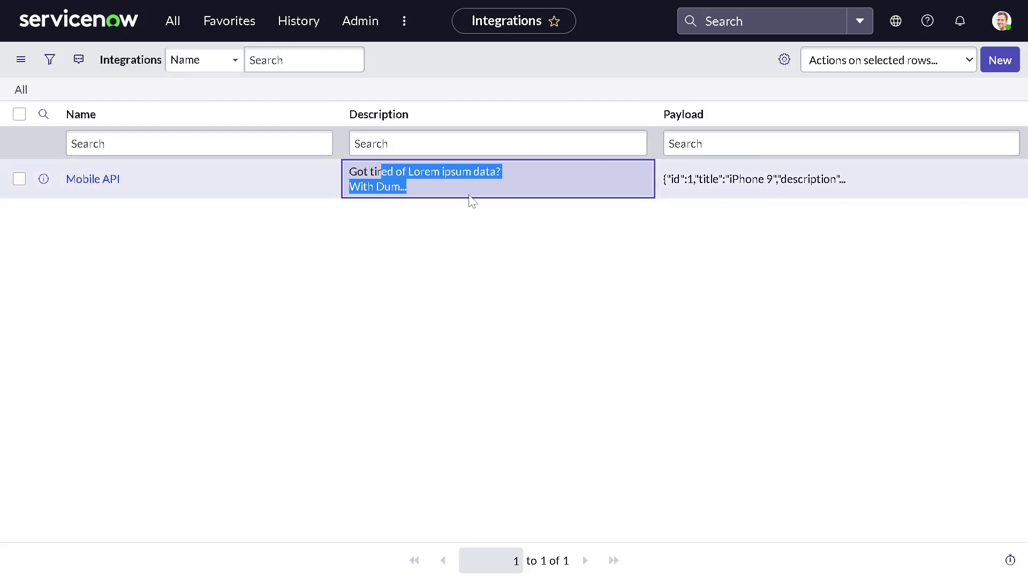
drag(470, 200, 348, 166)
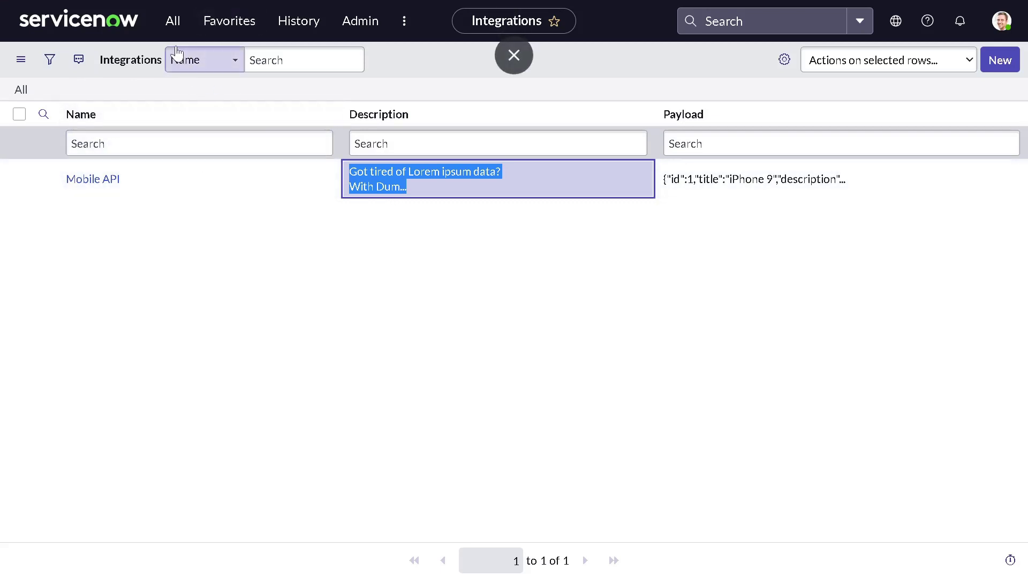
From the Mobile API record, open the Description field's dictionary entry and its Attributes list.
click(110, 183)
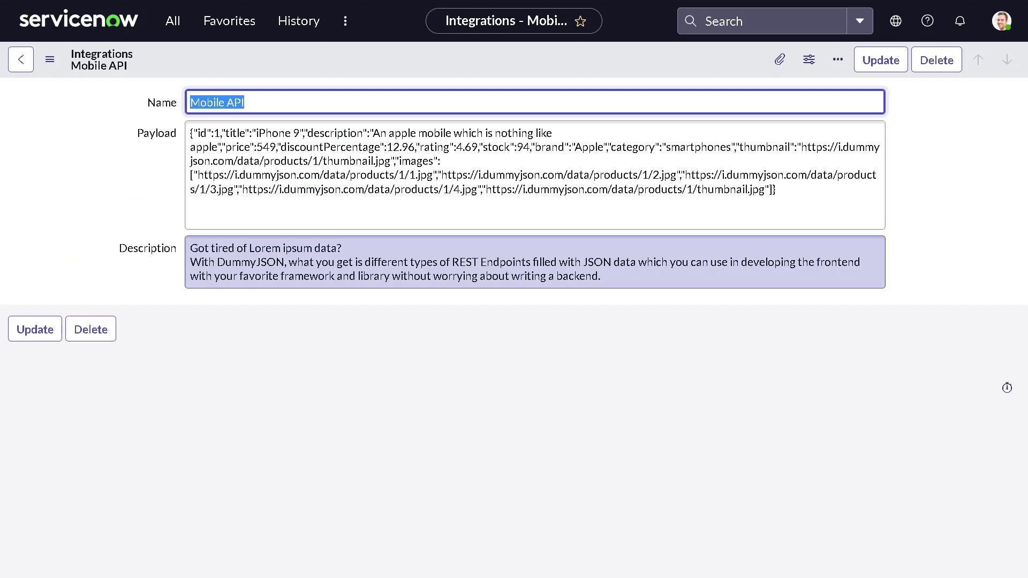
right_click(159, 254)
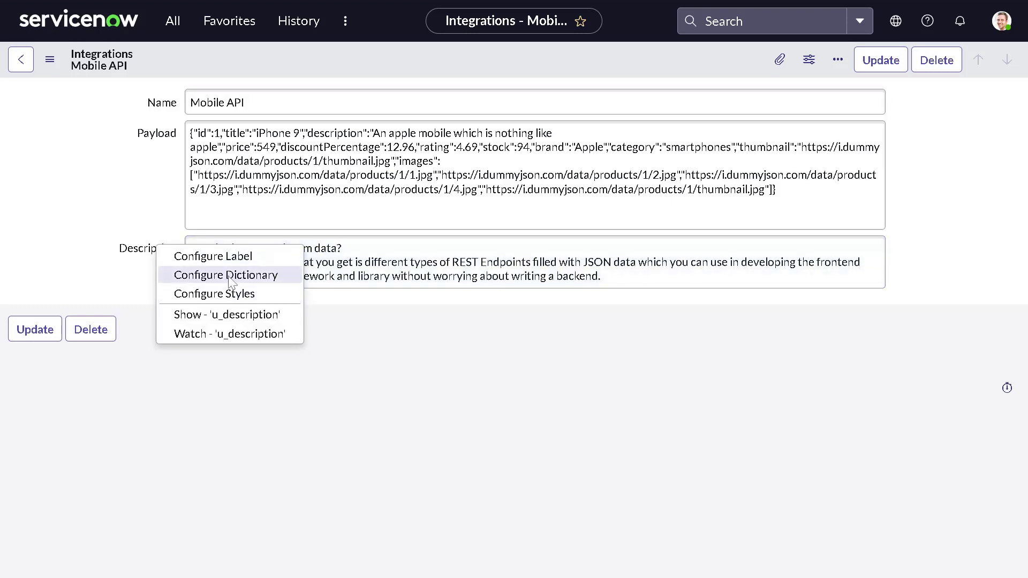
click(229, 276)
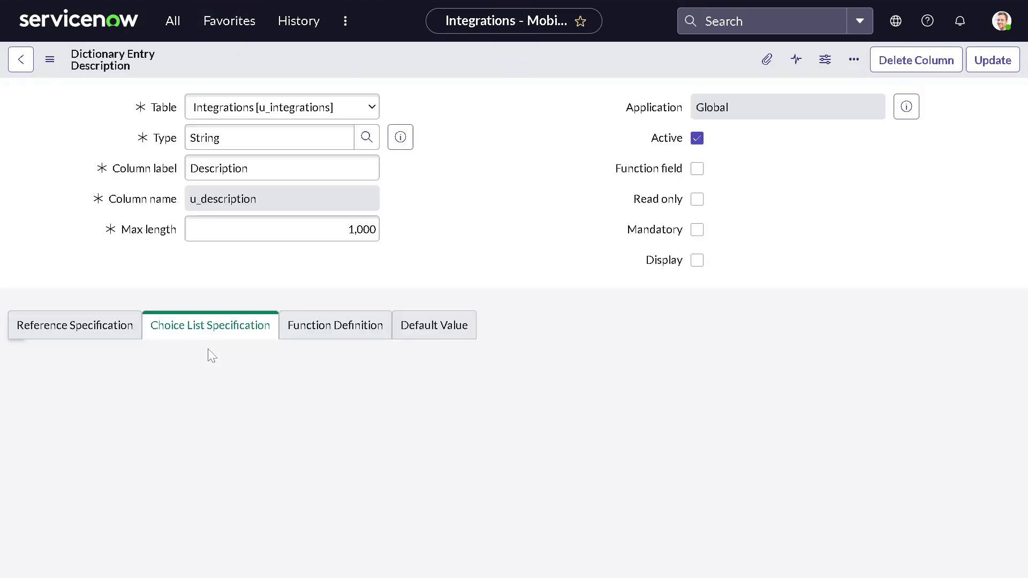
scroll(450, 248, down, 5)
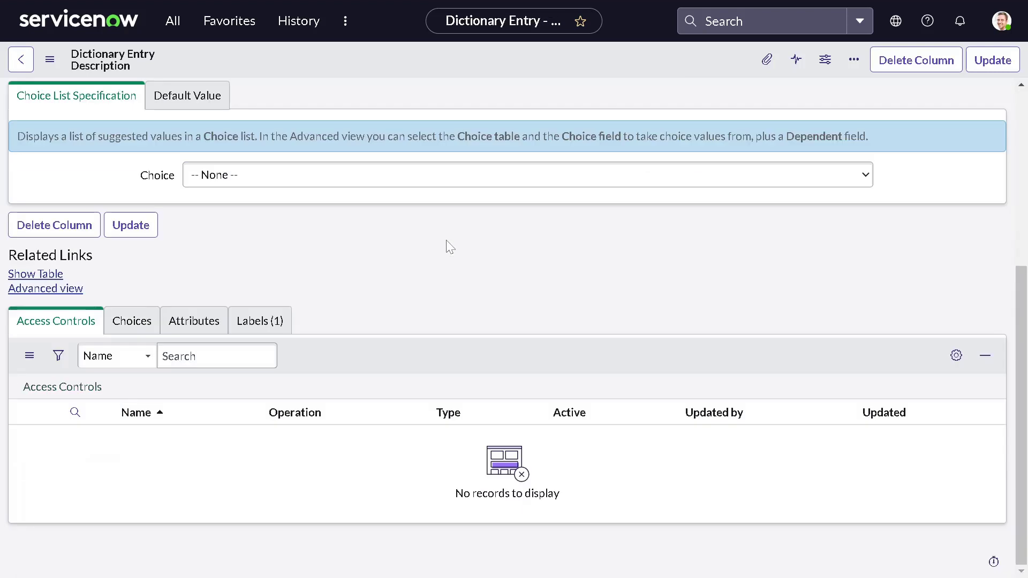
click(194, 322)
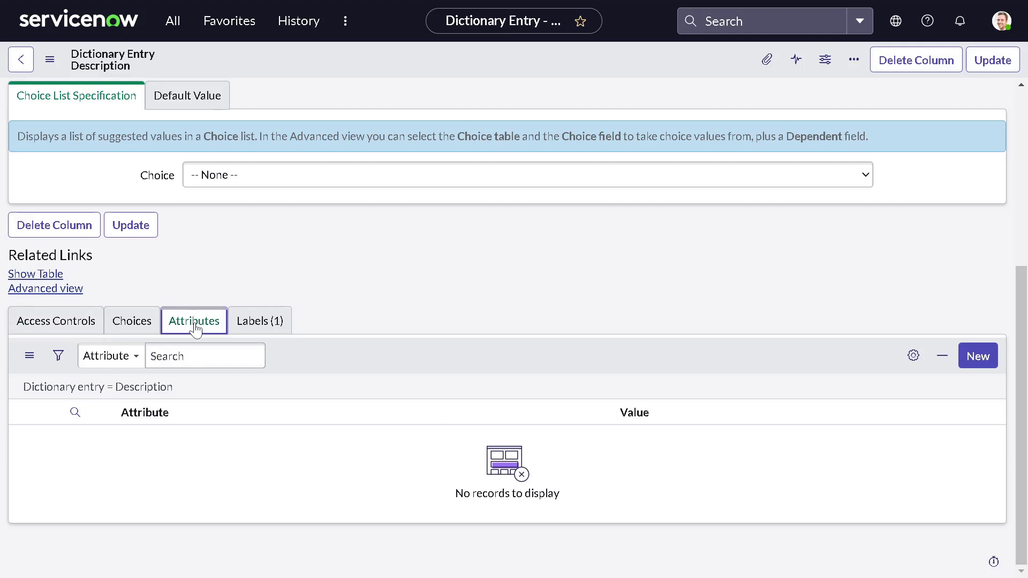
Create a new Description attribute, choosing 'No truncate' with value 'true', and submit it.
click(981, 370)
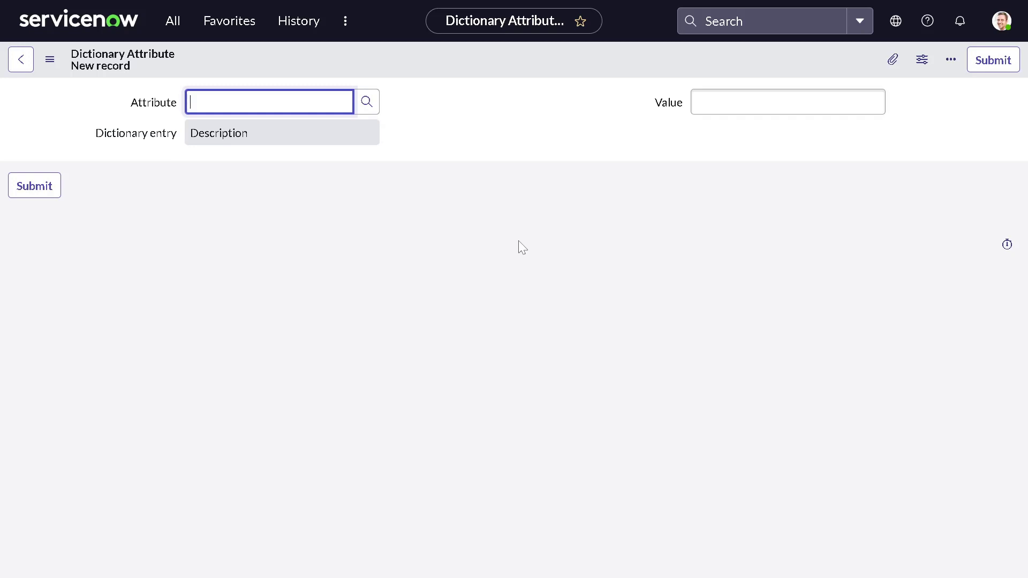
text(No tru)
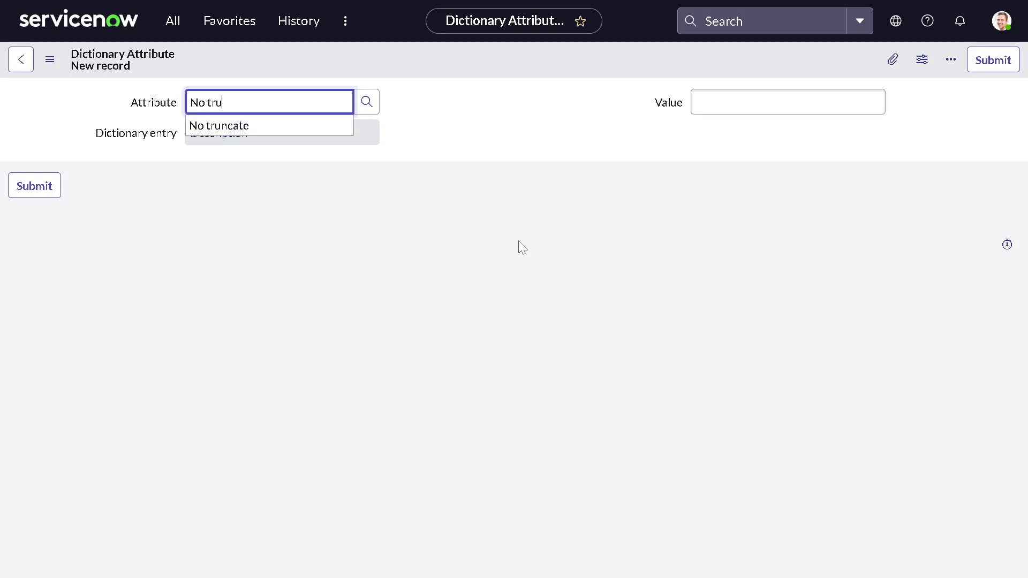
click(276, 127)
click(707, 104)
text(true)
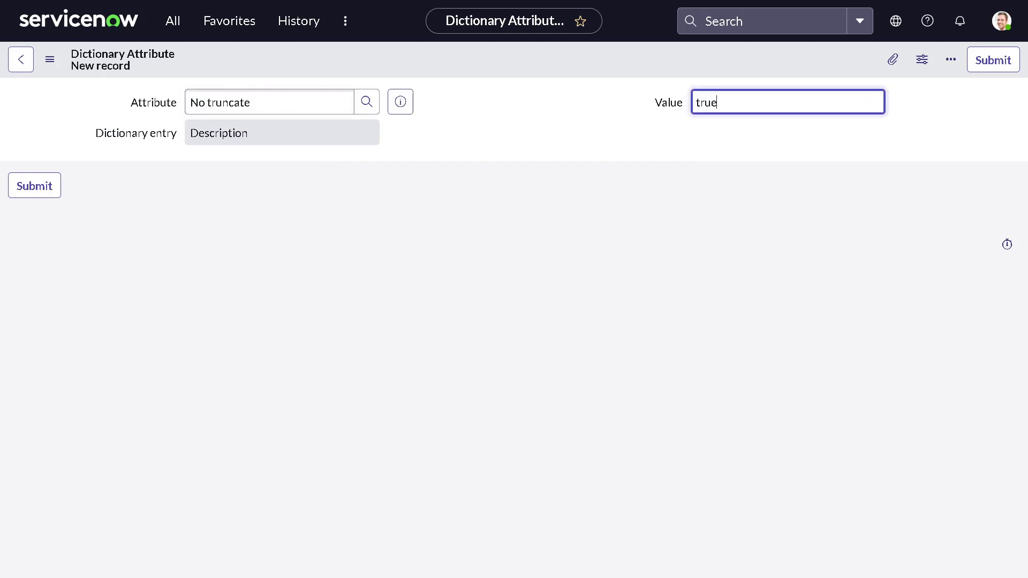
click(989, 62)
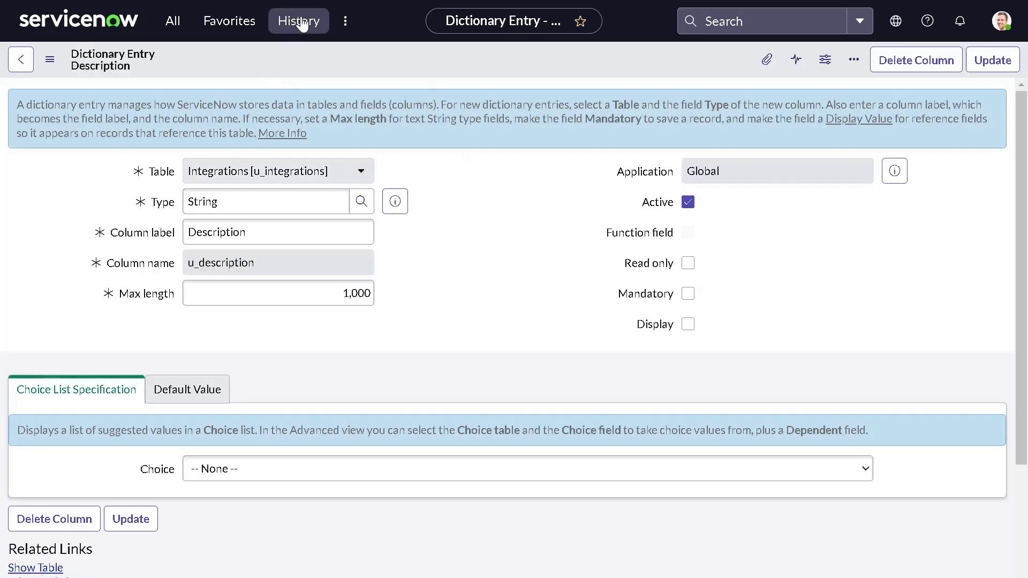
Return via history to the Integrations list and highlight Mobile API's full, untruncated description.
click(293, 22)
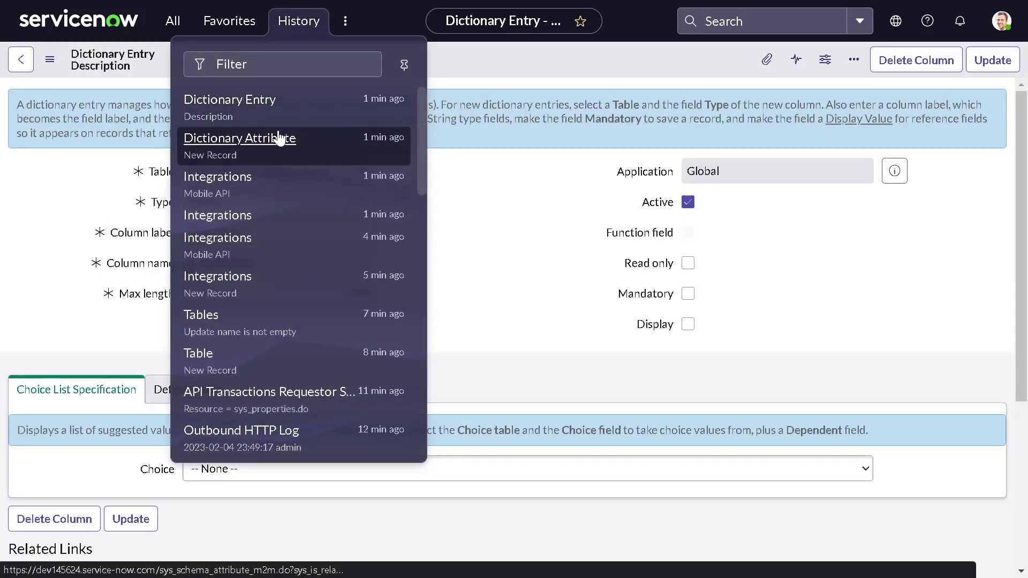
click(274, 190)
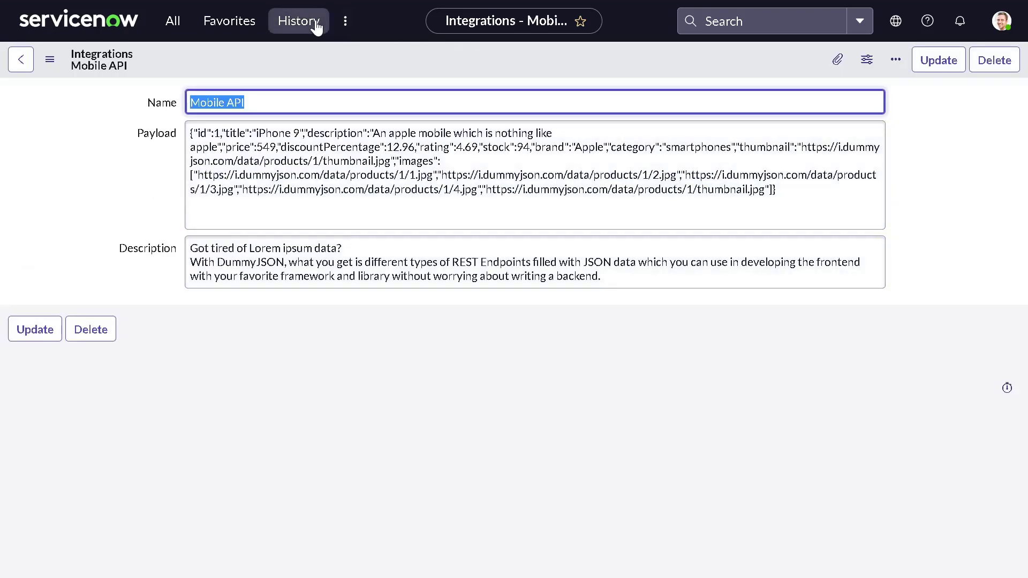
click(316, 26)
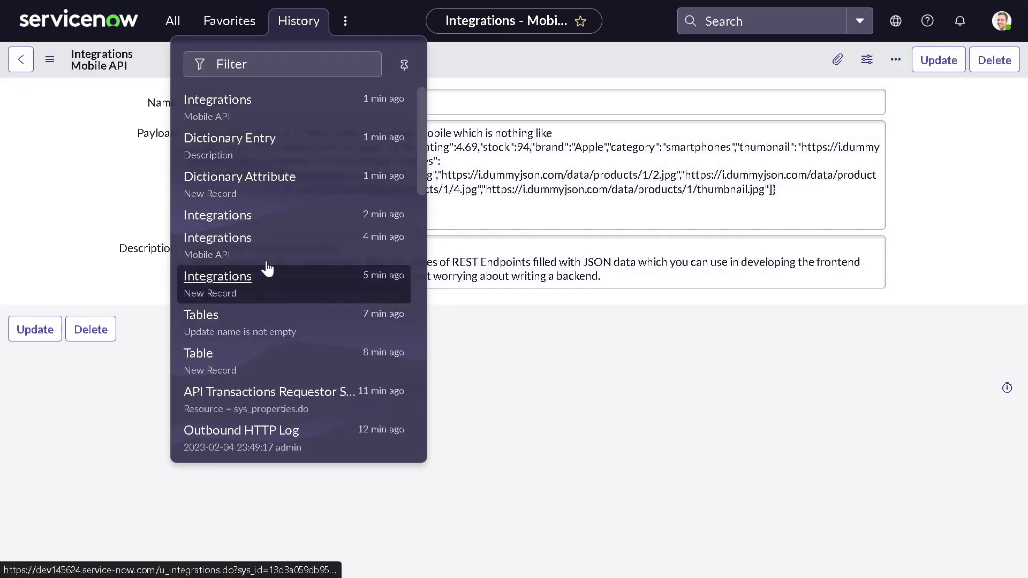
click(268, 221)
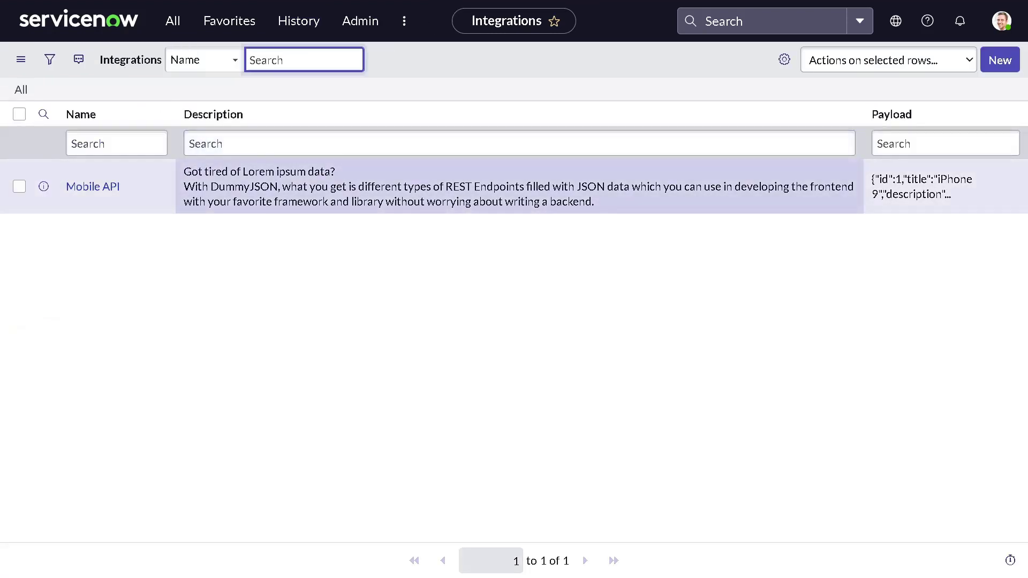
drag(184, 171, 606, 207)
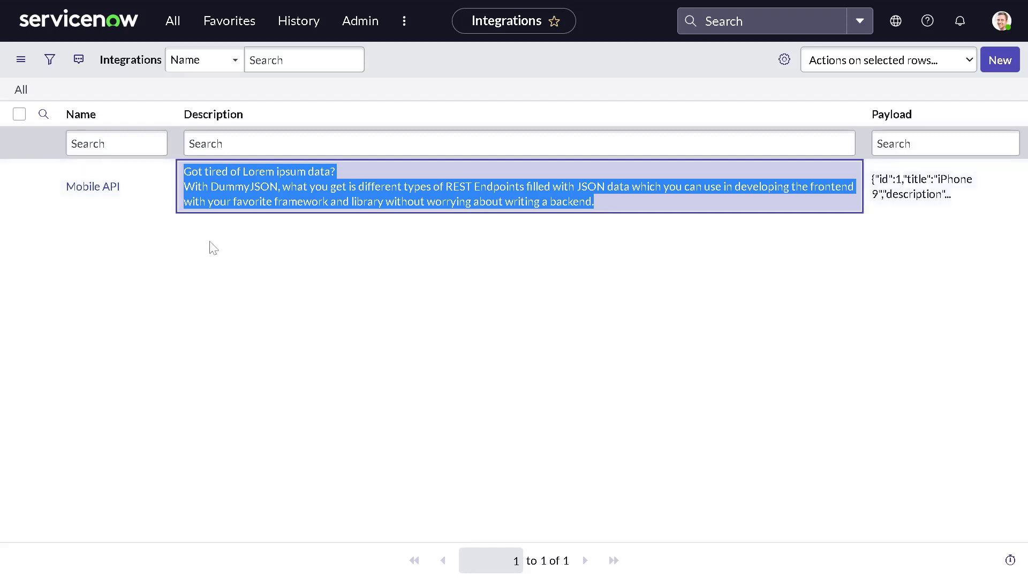
Open the Mobile API record, view its raw XML, then close the XML popup.
click(86, 187)
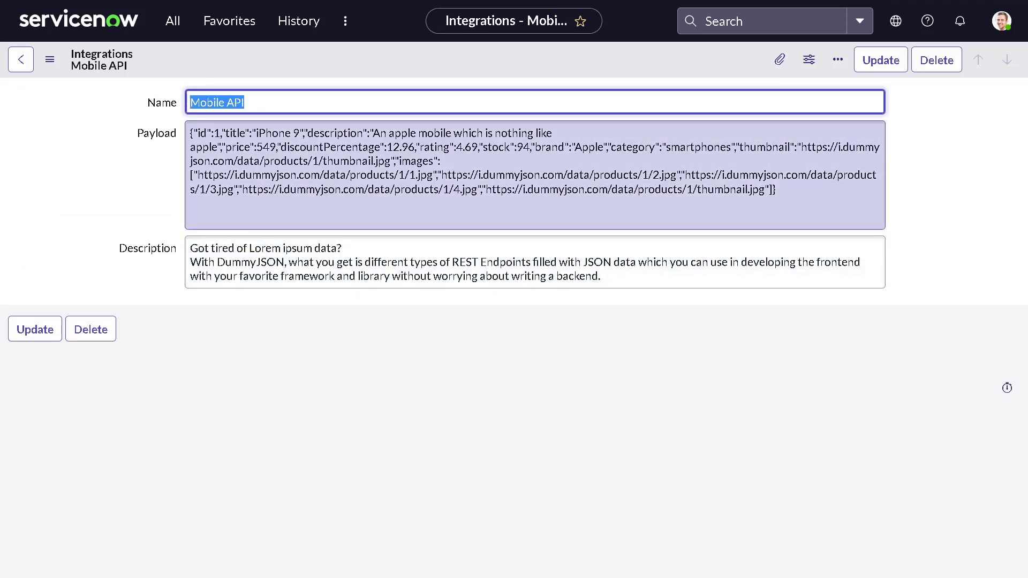
key(Tab)
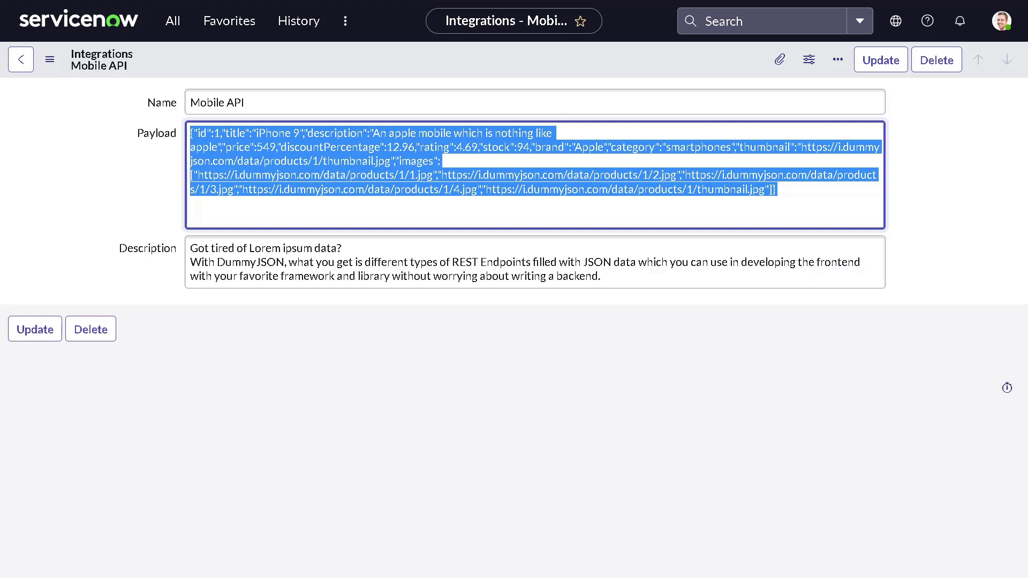
right_click(376, 66)
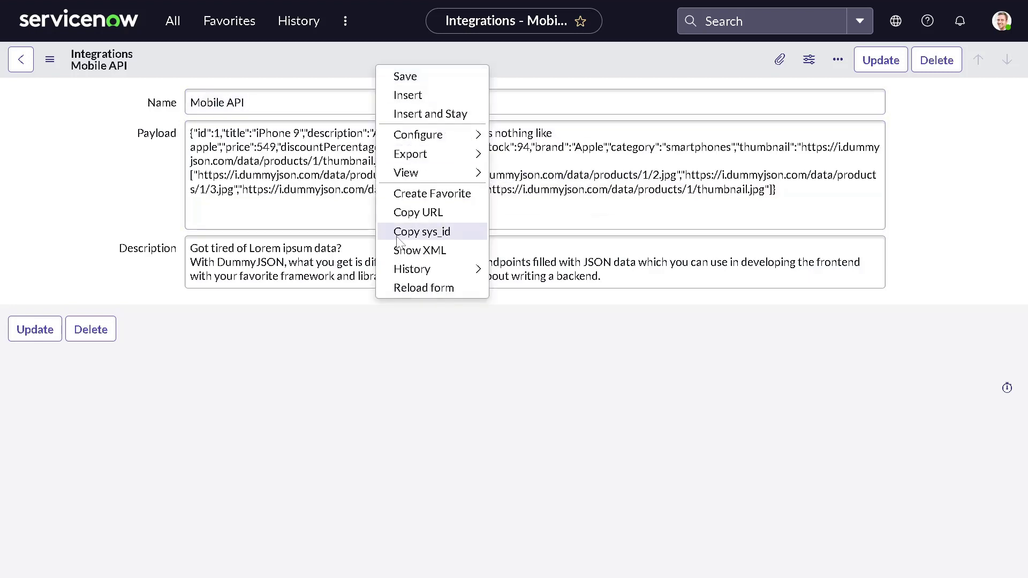
click(406, 255)
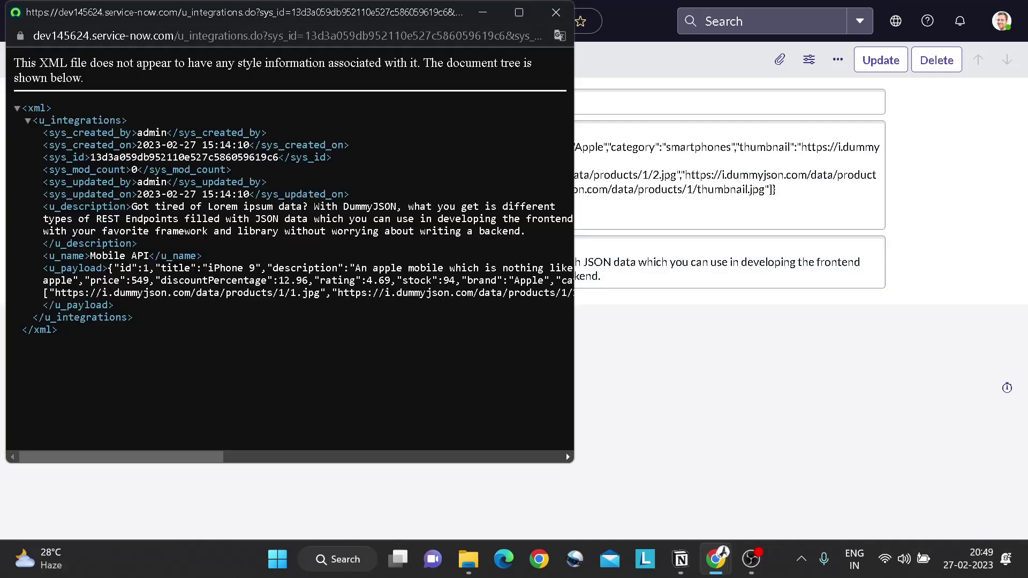
click(568, 15)
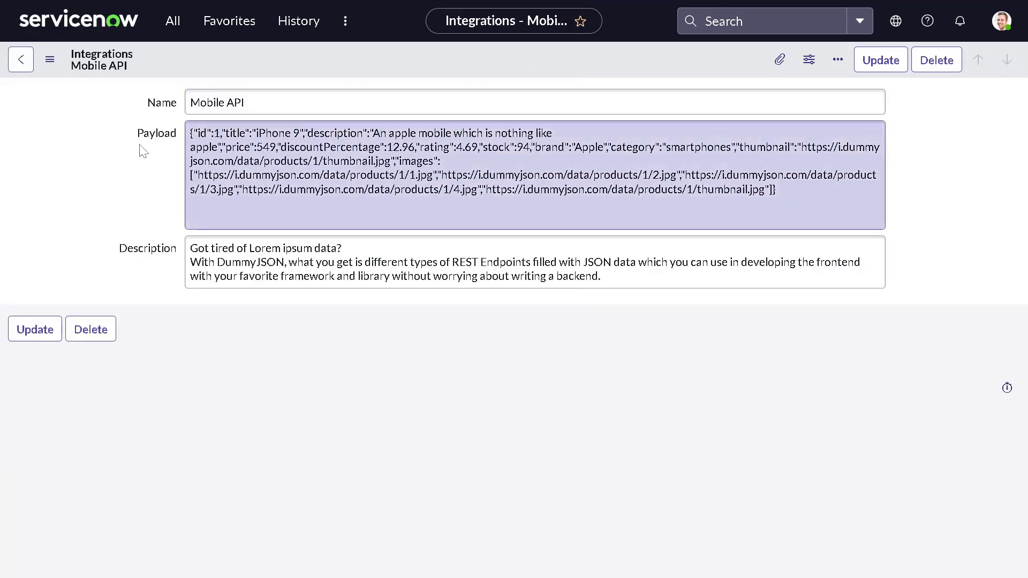
In the Payload field's dictionary entry, add a 'JSON View' attribute with value 'true' and submit.
right_click(159, 135)
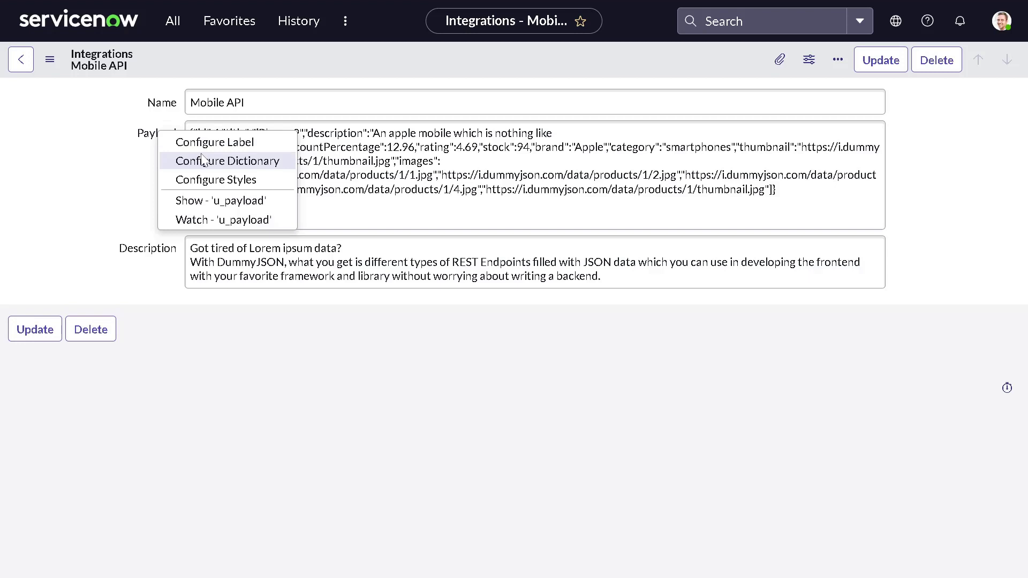
click(203, 159)
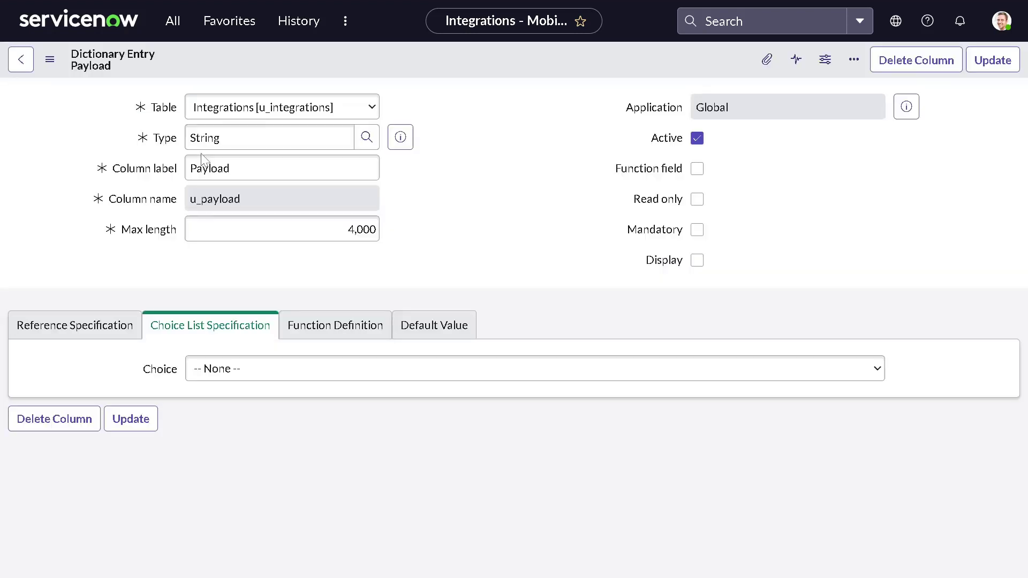
scroll(385, 289, down, 5)
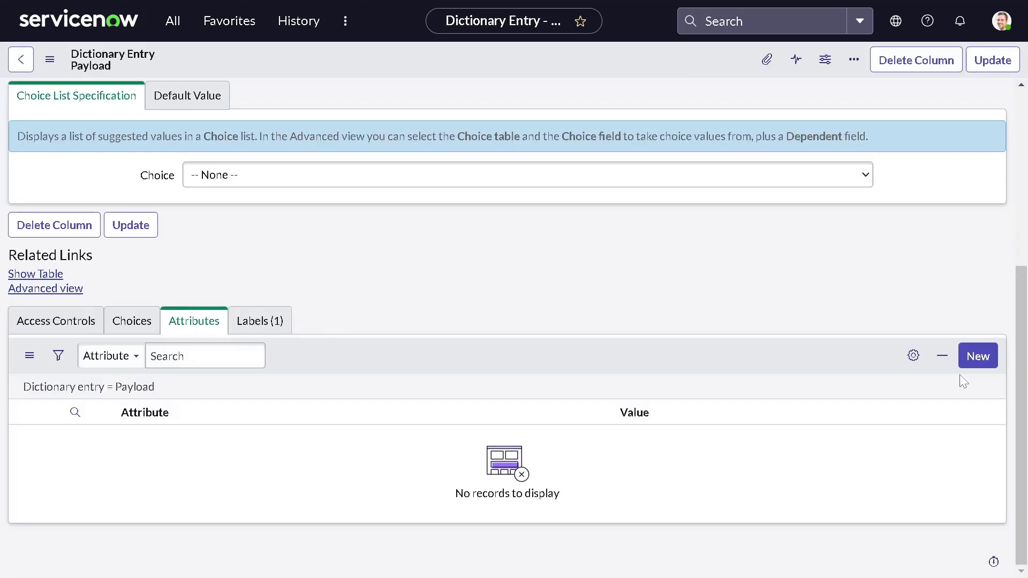
click(983, 356)
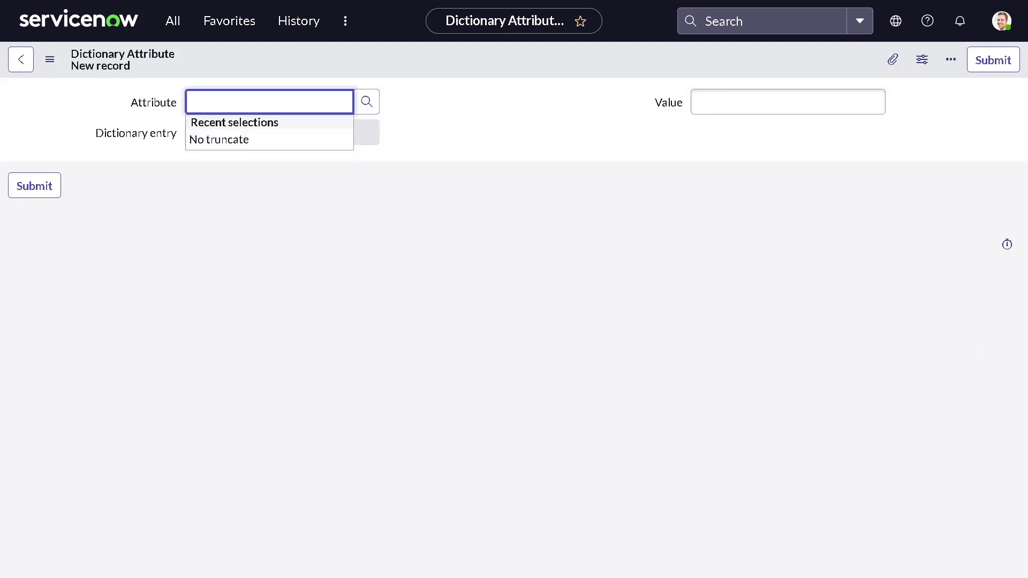
text(JSON)
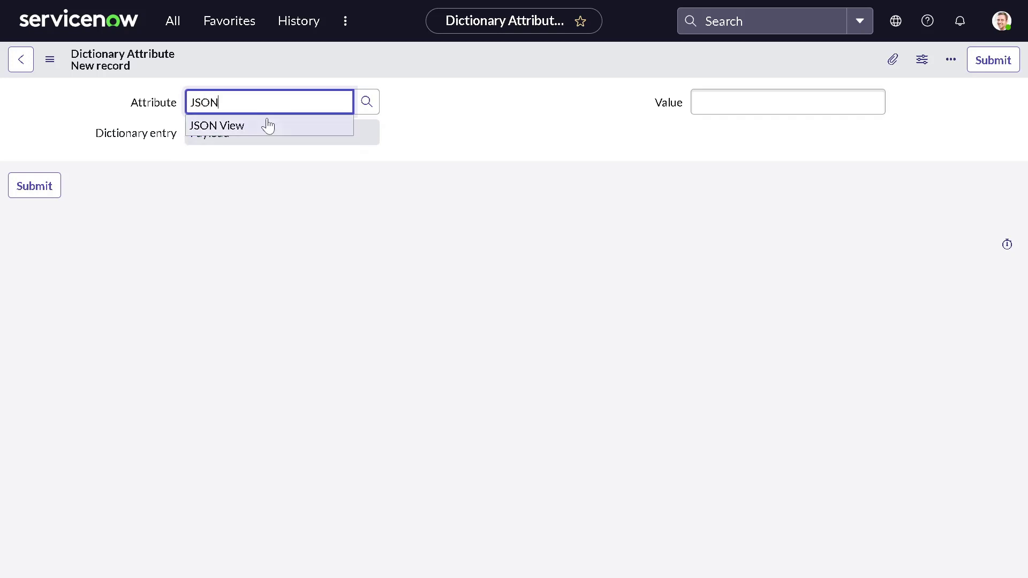
click(268, 125)
click(787, 101)
text(true)
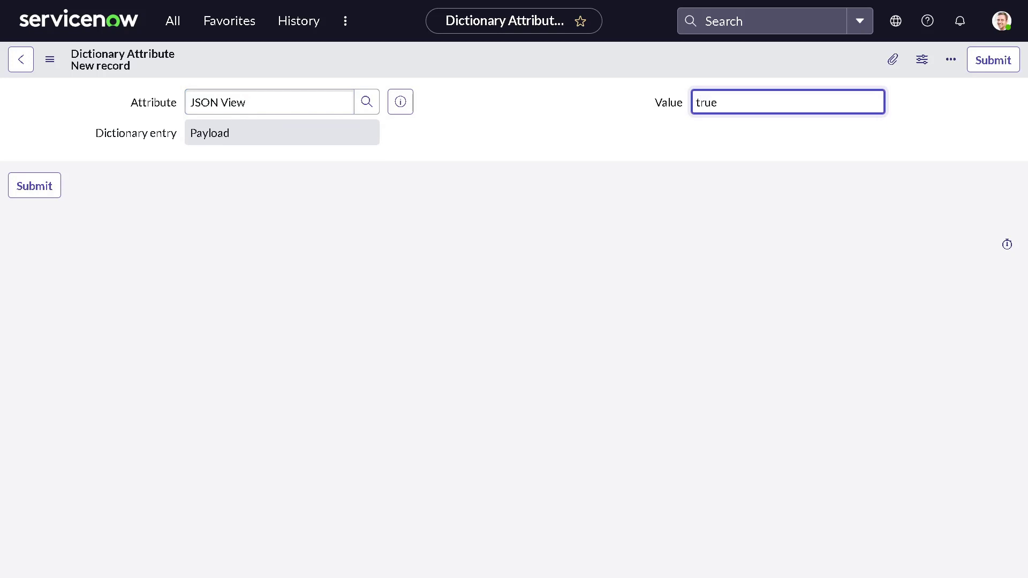
click(979, 58)
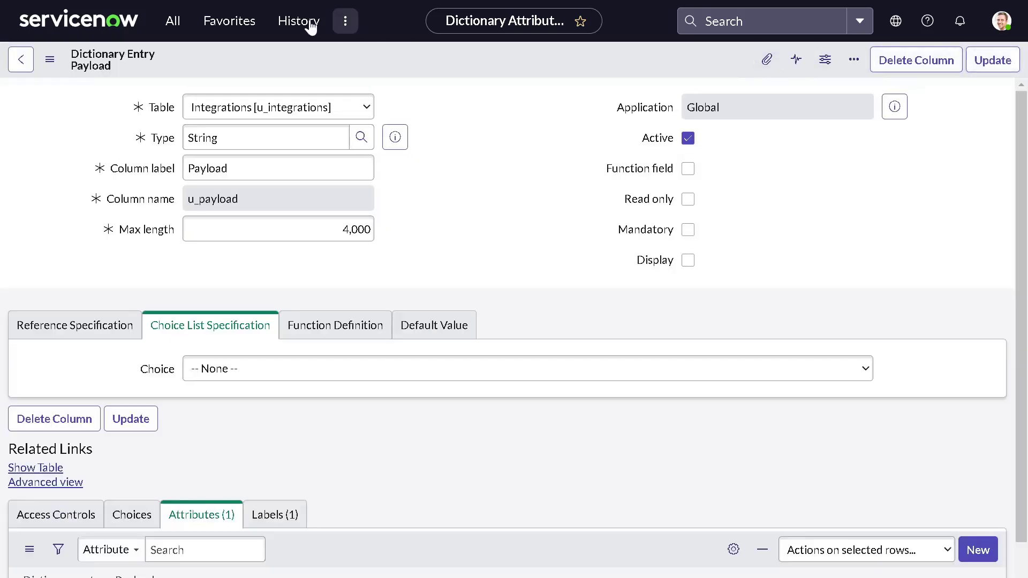
click(310, 24)
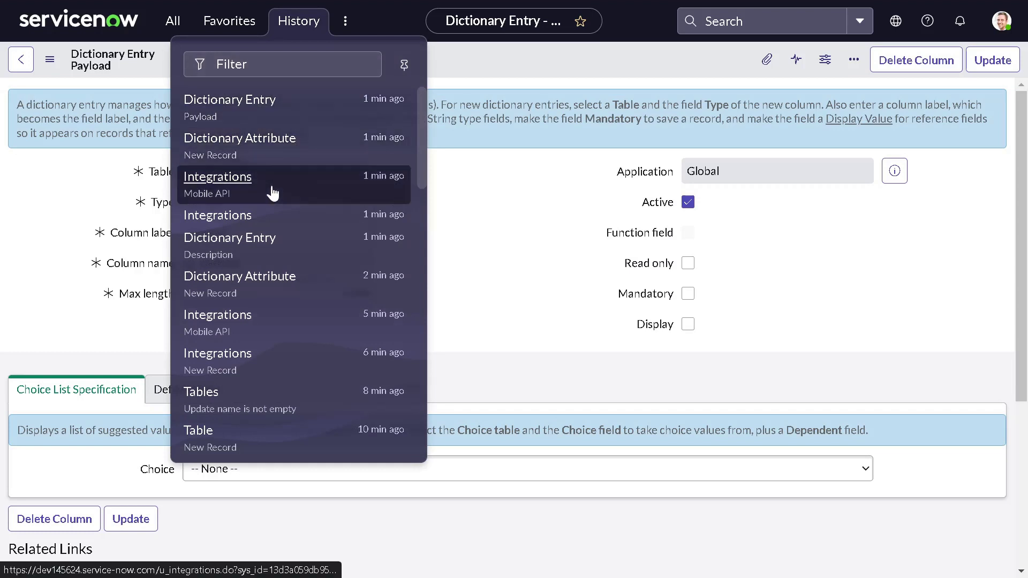
Reopen the Mobile API record and display its iPhone 9 payload as indented JSON.
click(273, 192)
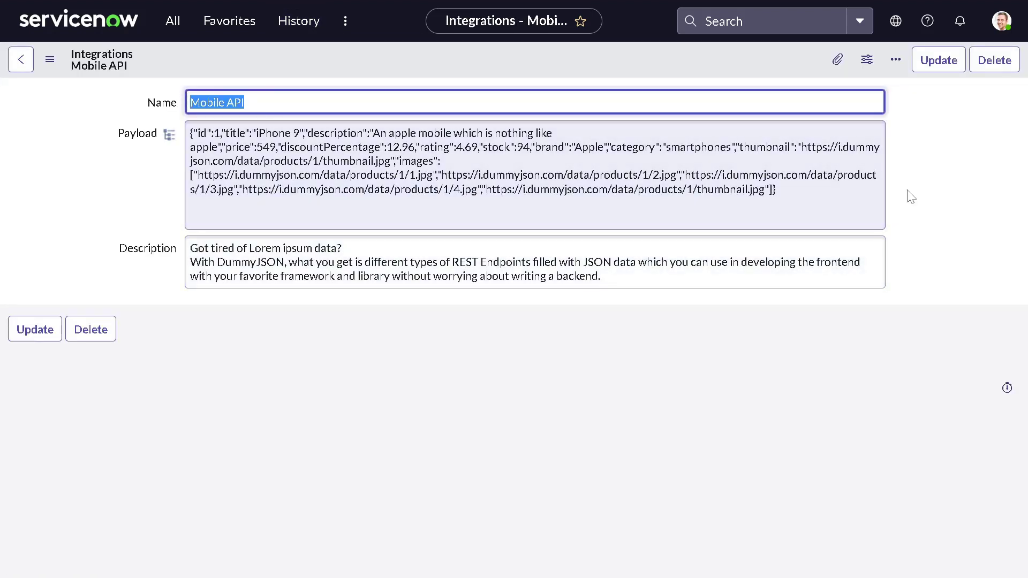
drag(776, 190, 510, 147)
click(362, 146)
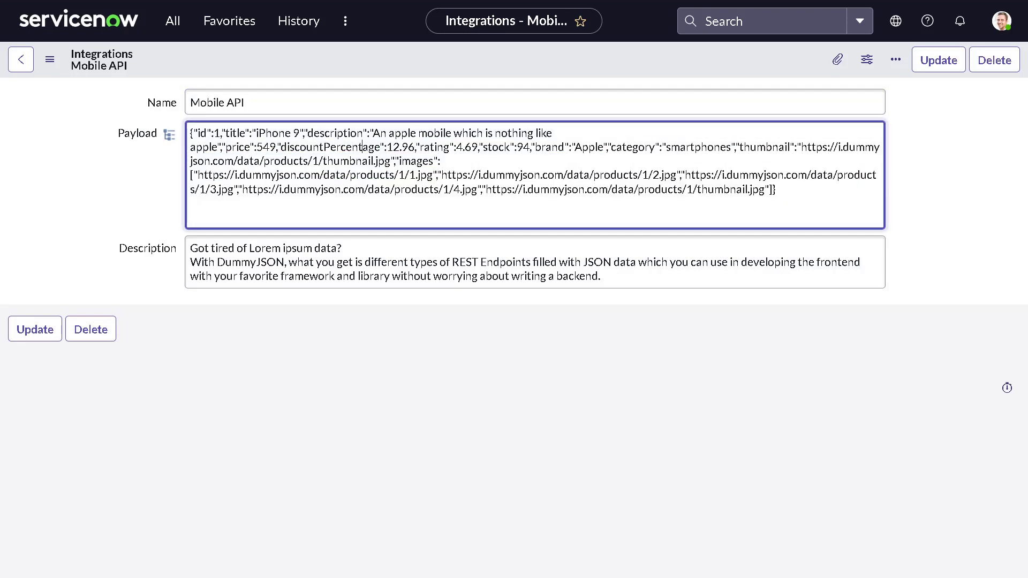
click(167, 140)
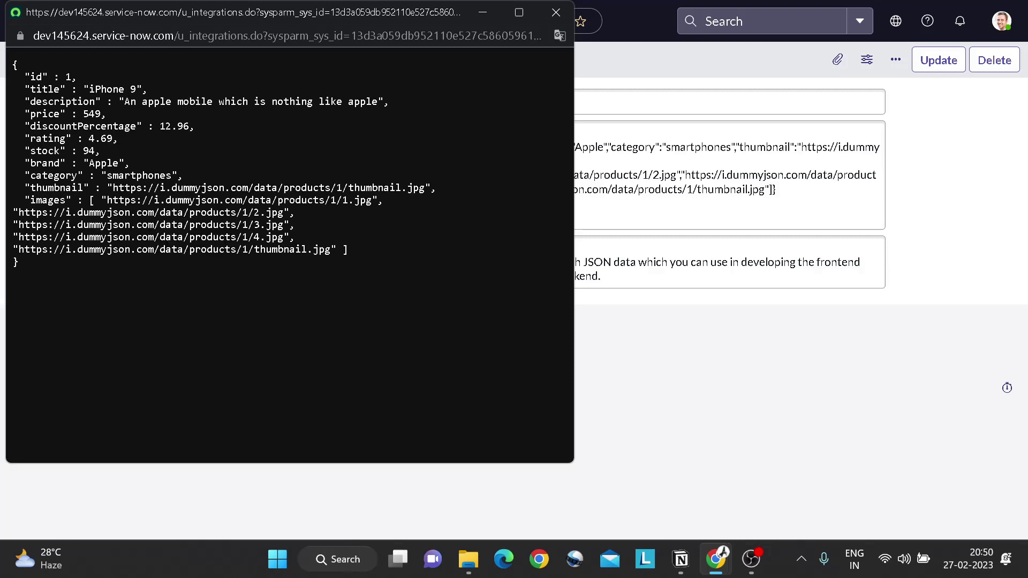
drag(12, 63, 54, 269)
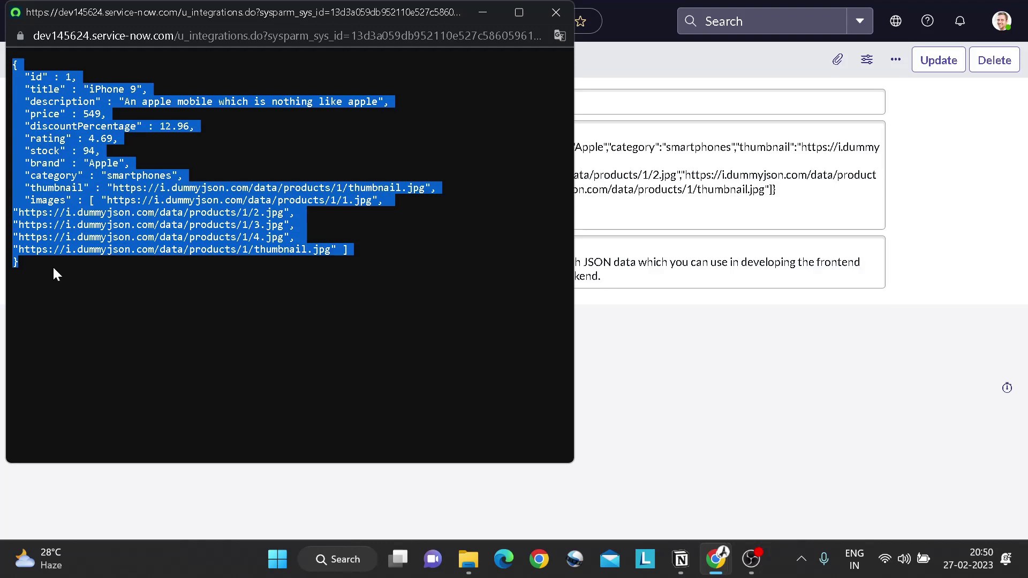
click(94, 281)
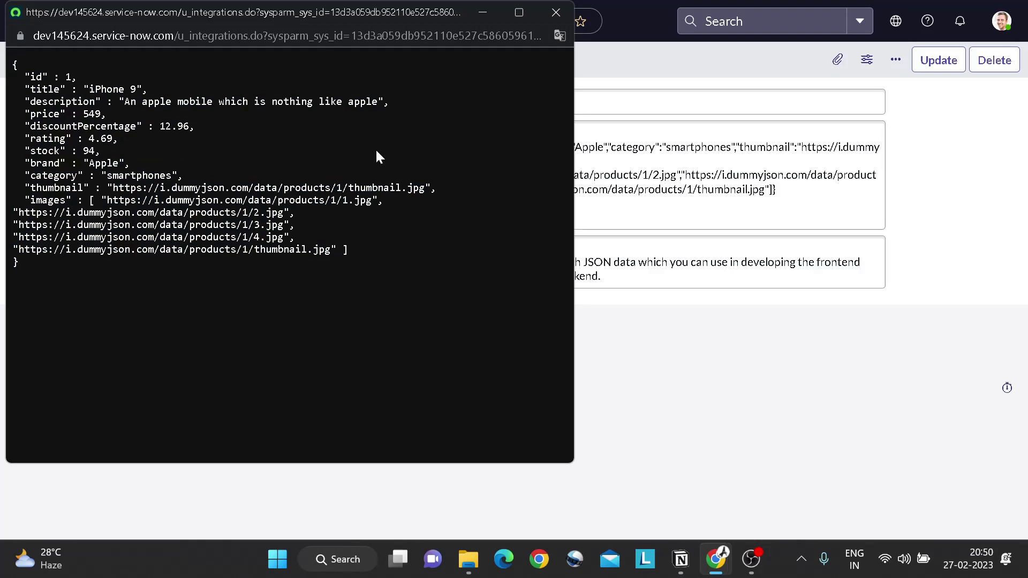
click(909, 302)
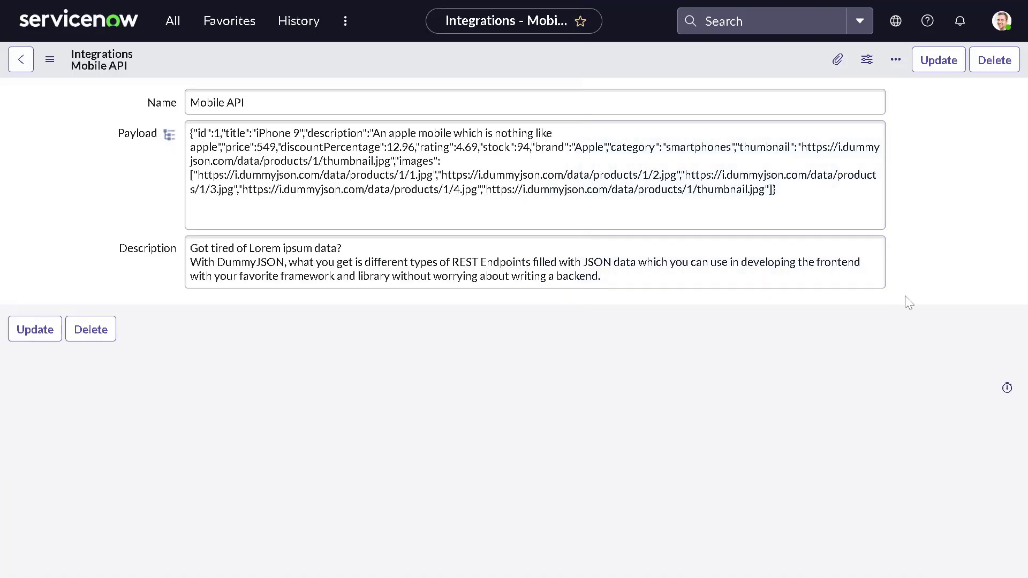